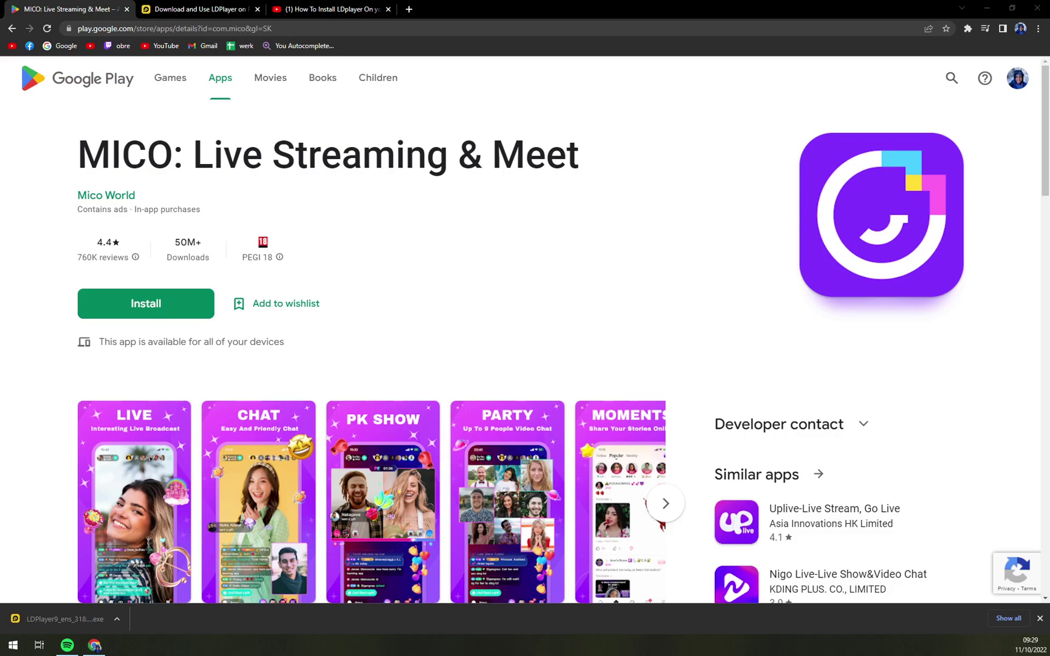
Step: Return the LDPlayer download page to the site's home page and dismiss the browser's finished-download bar
left_click(176, 10)
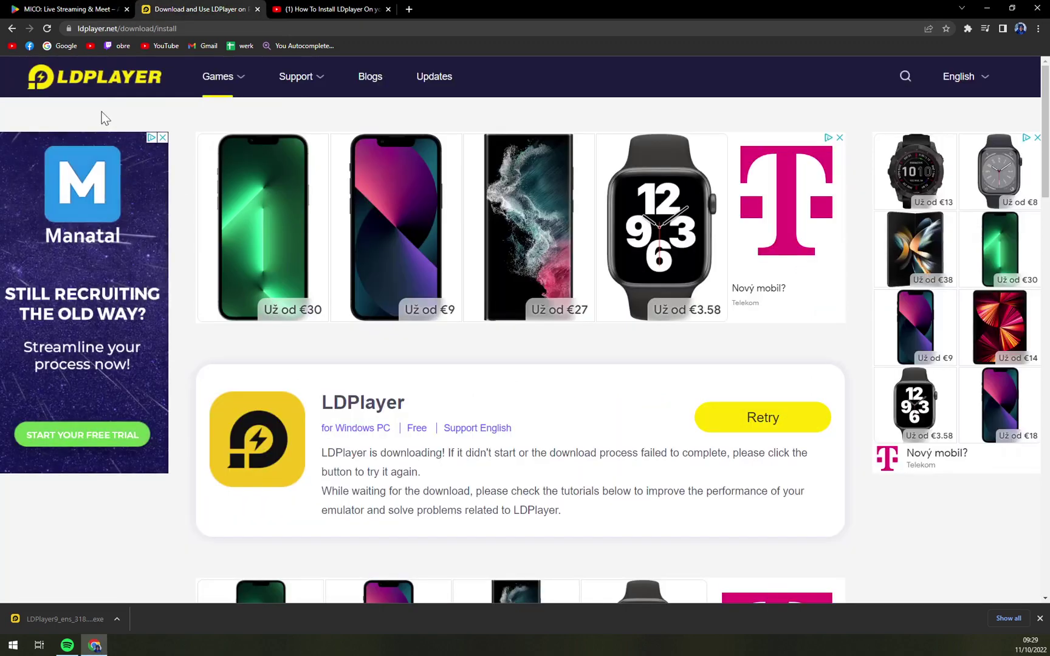
left_click(98, 11)
left_click(167, 8)
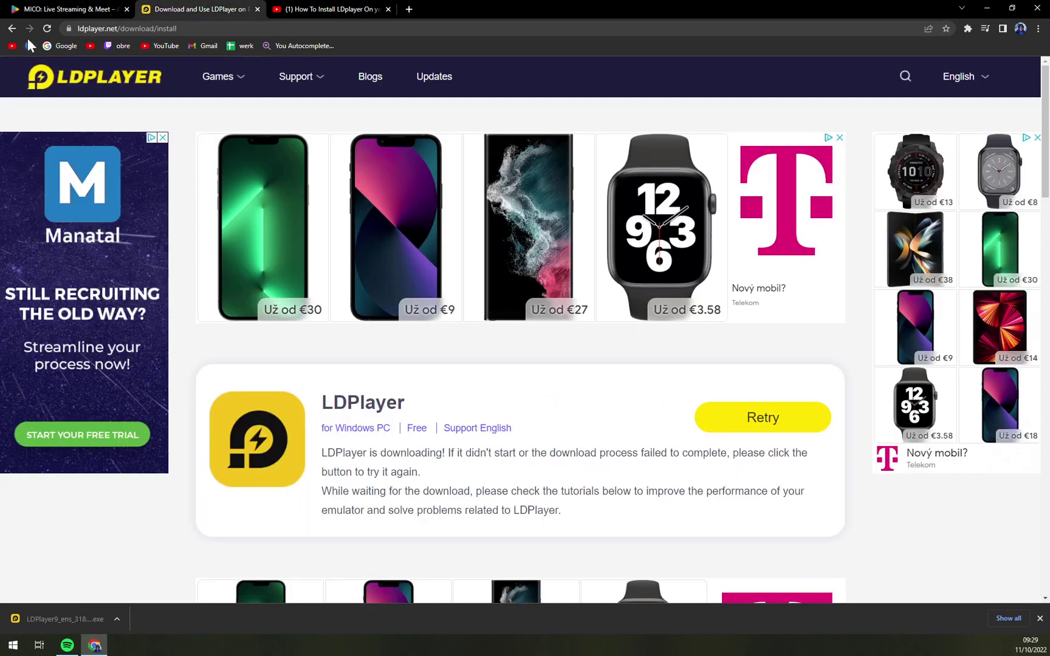
left_click(12, 29)
left_click(61, 9)
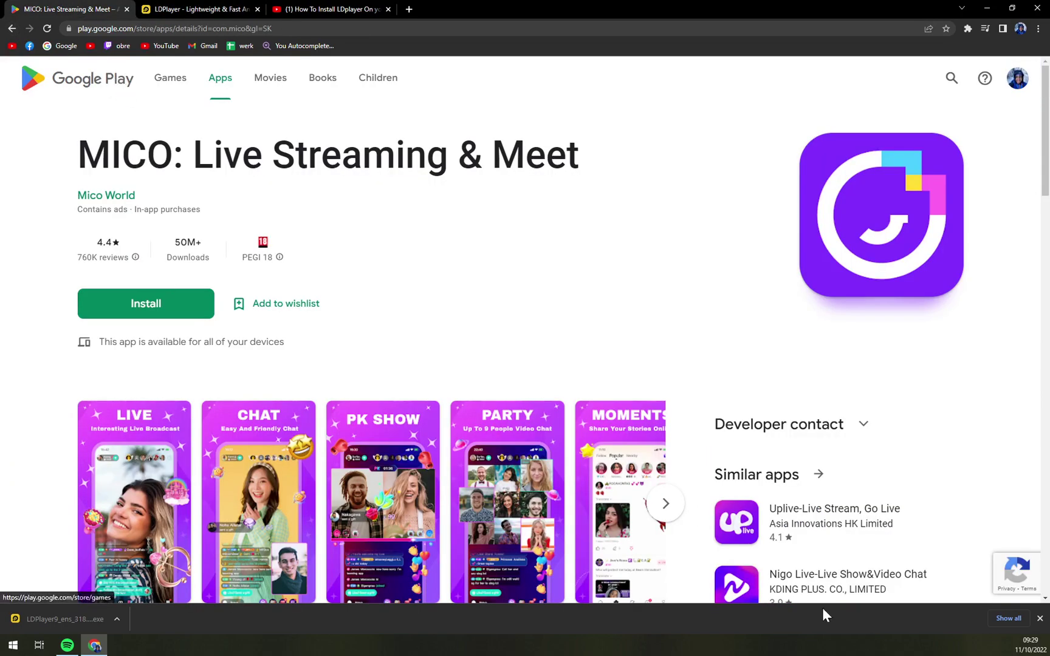
left_click(1040, 618)
left_click(219, 8)
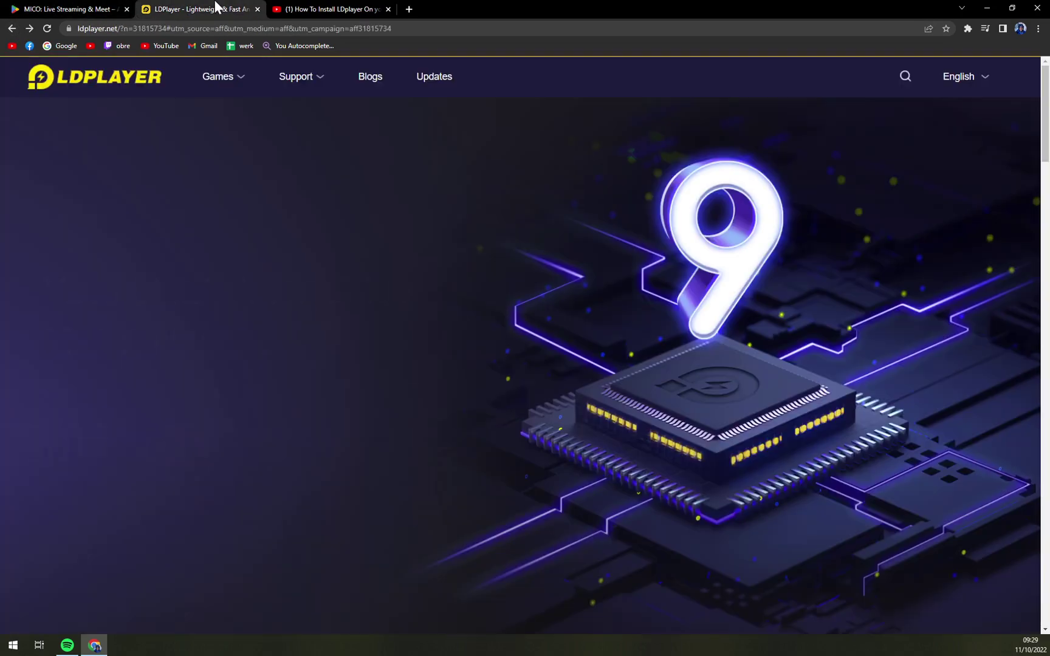
Step: Open the LDPlayer link from the description of the "How To Install LDplayer On your PC In 2022" video and download LDPlayer 9
left_click(268, 8)
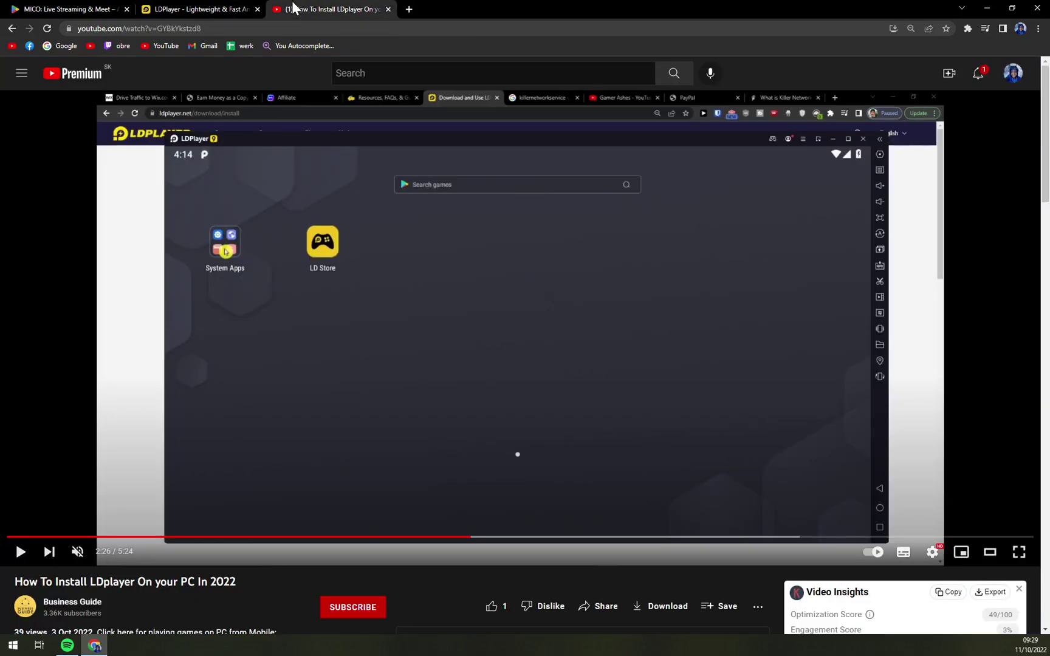
scroll(268, 415, "down", 9)
scroll(201, 256, "up", 3)
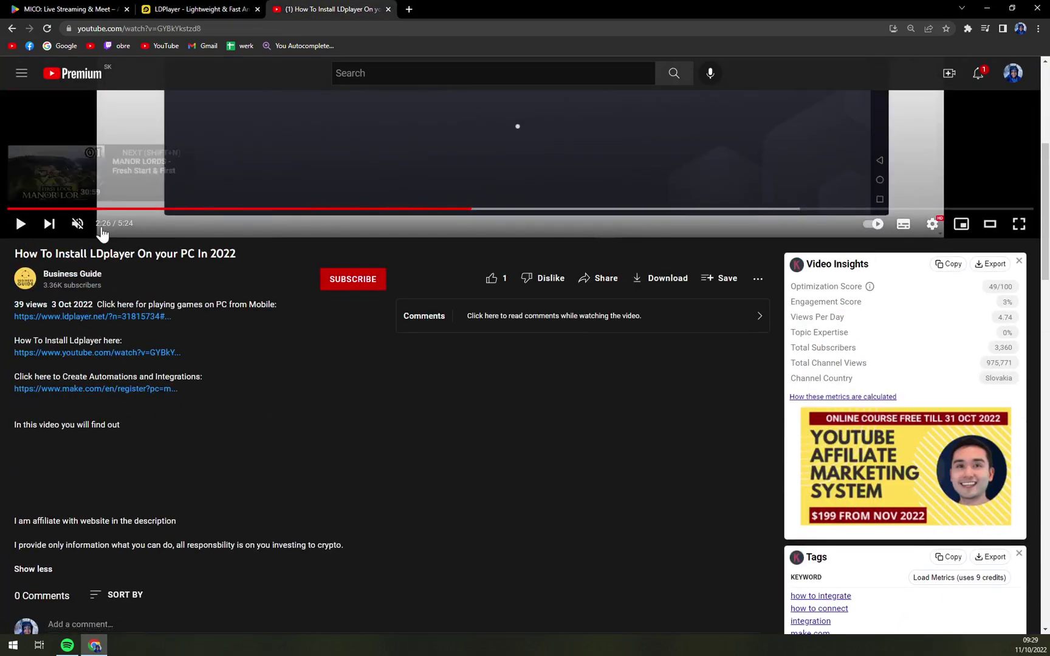
scroll(249, 408, "up", 2)
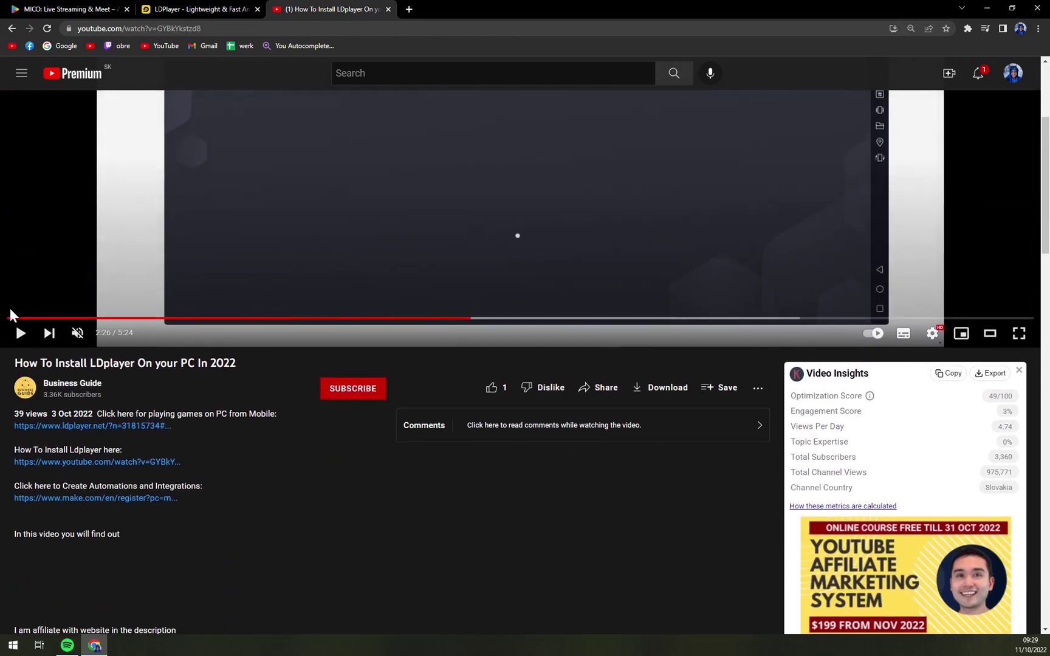
left_click(79, 431)
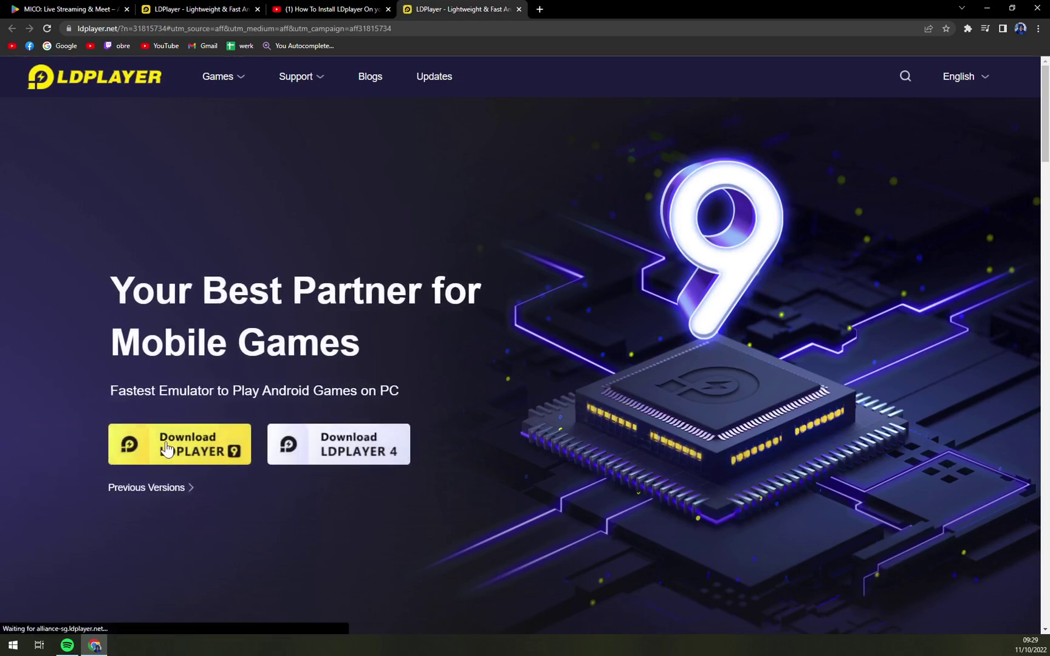
left_click(168, 450)
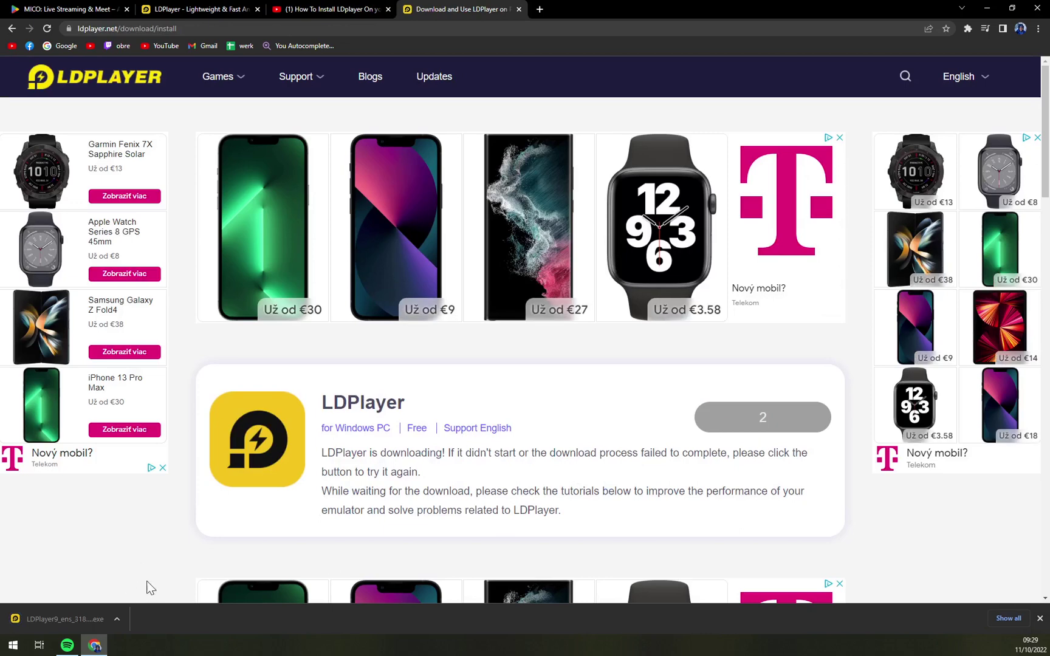
Step: Watch the LDPlayer installation video full screen from its beginning through the emulator's first launch, pause it and exit full screen
left_click(315, 8)
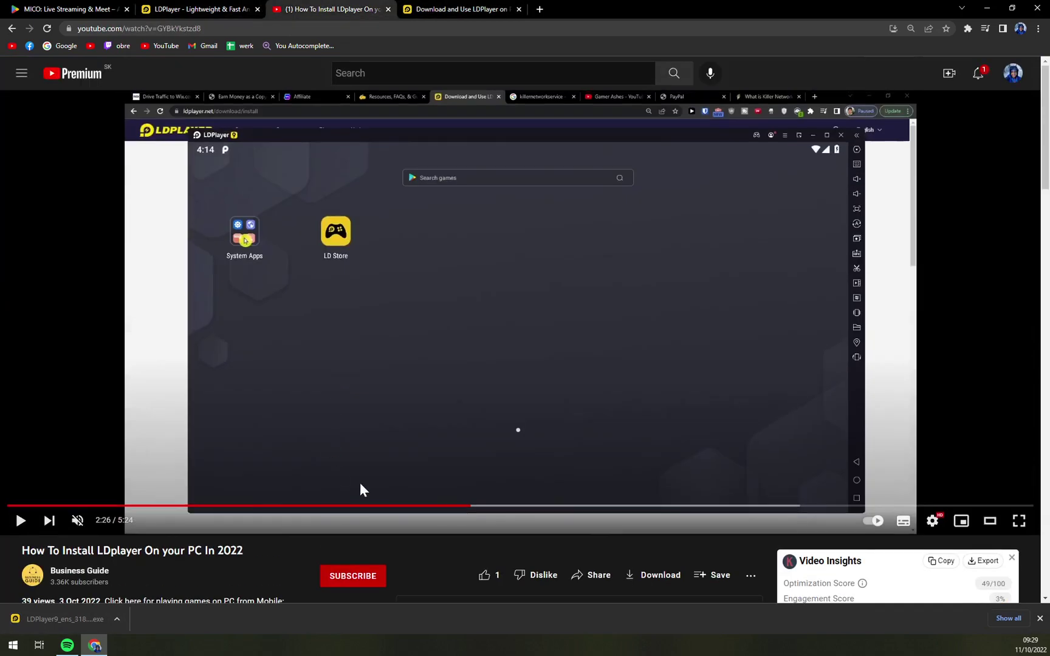
left_click_drag(464, 506, 15, 505)
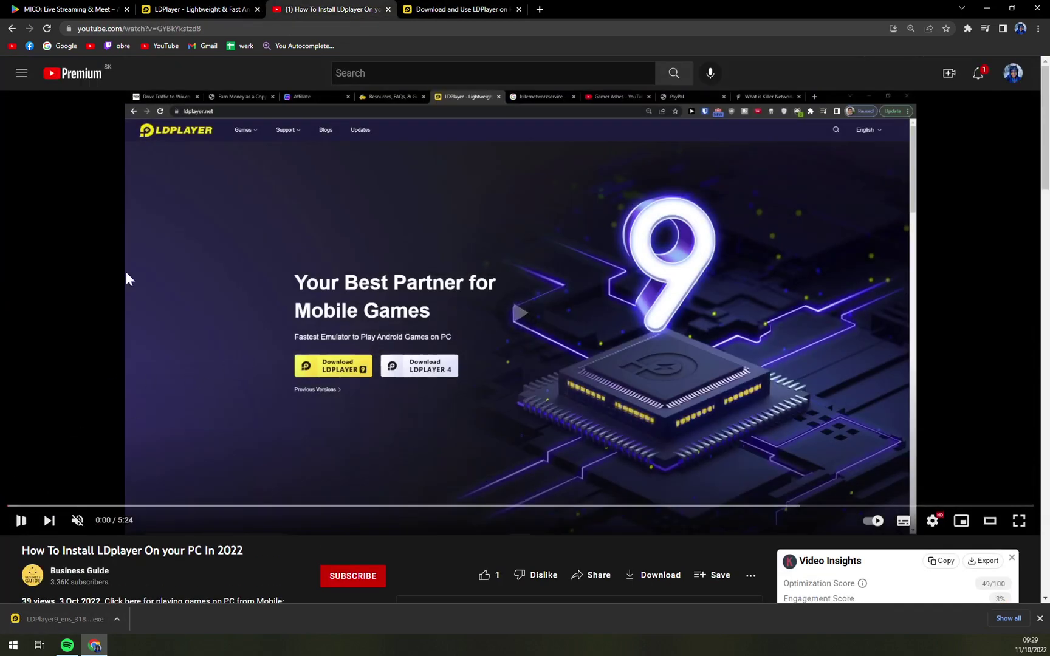
double_click(876, 382)
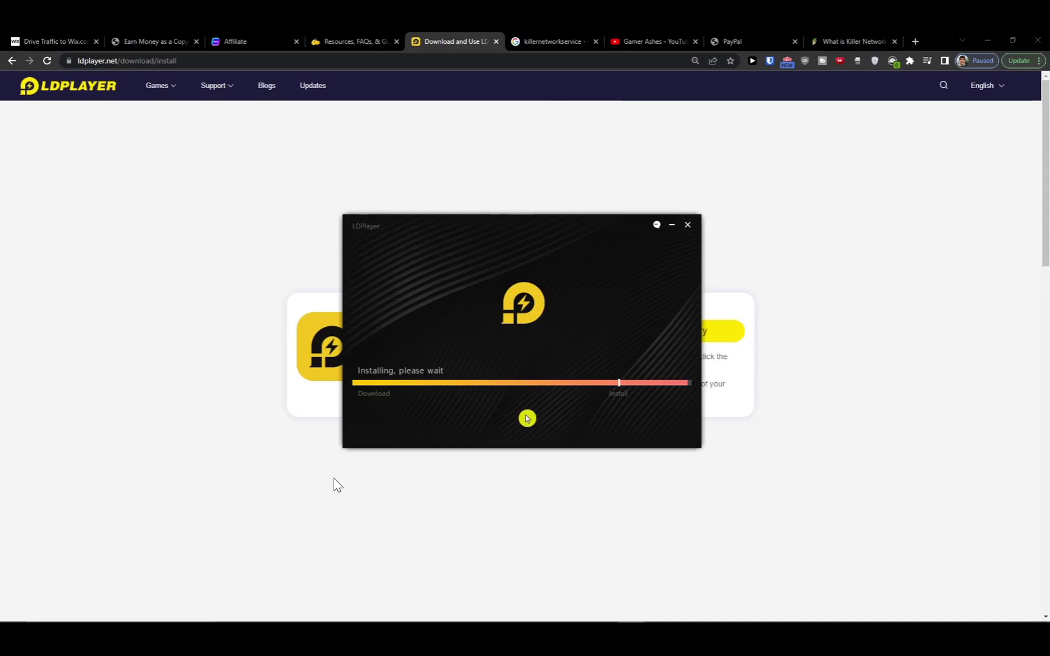
left_click(517, 380)
mouse_move(604, 613)
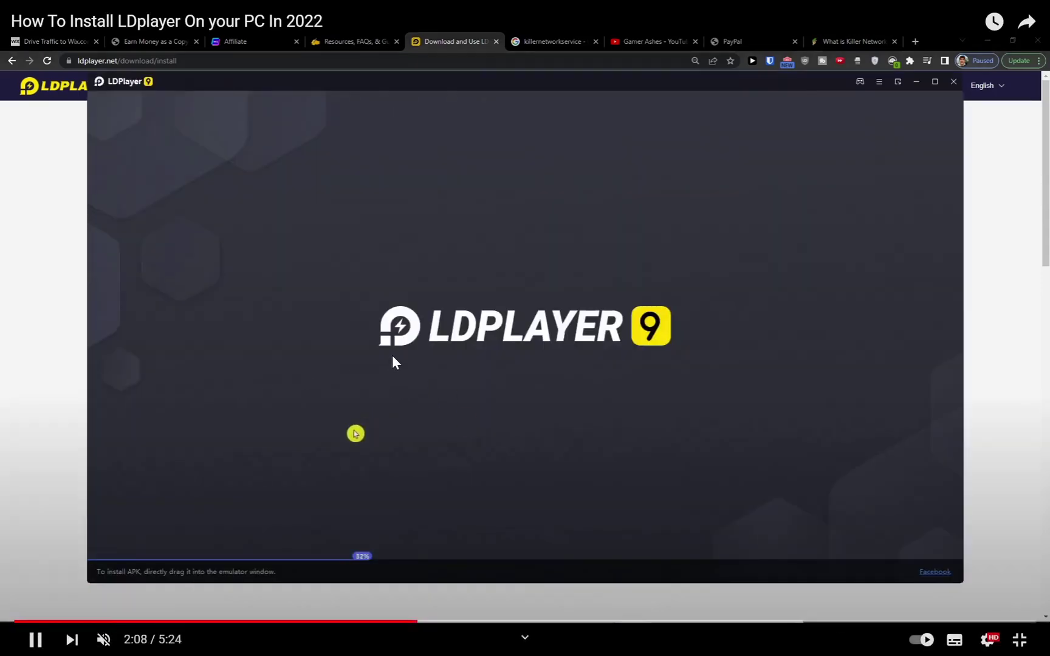
left_click(393, 357)
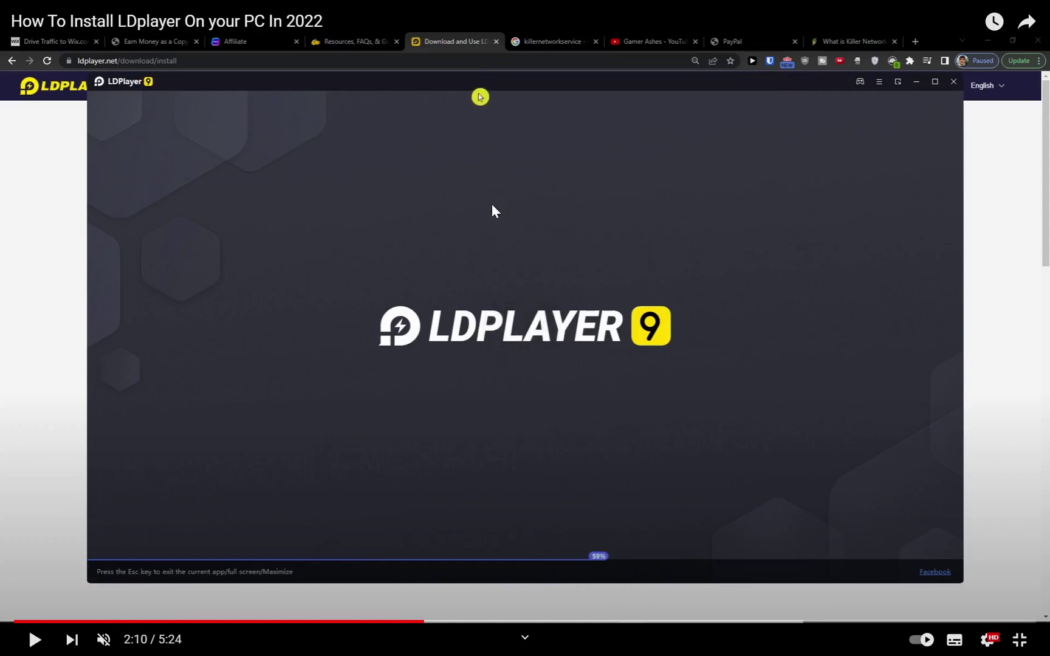
key("Escape")
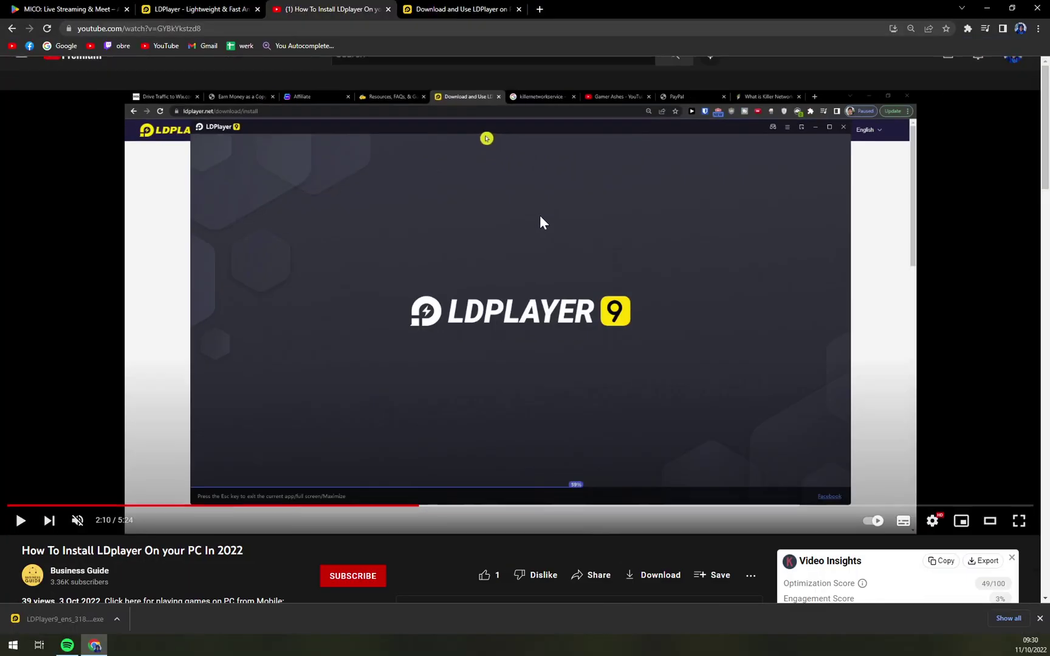
Step: Close the extra LDPlayer download page, minimize the browser and reposition the LDPlayer emulator window on the desktop
left_click(518, 9)
left_click(987, 8)
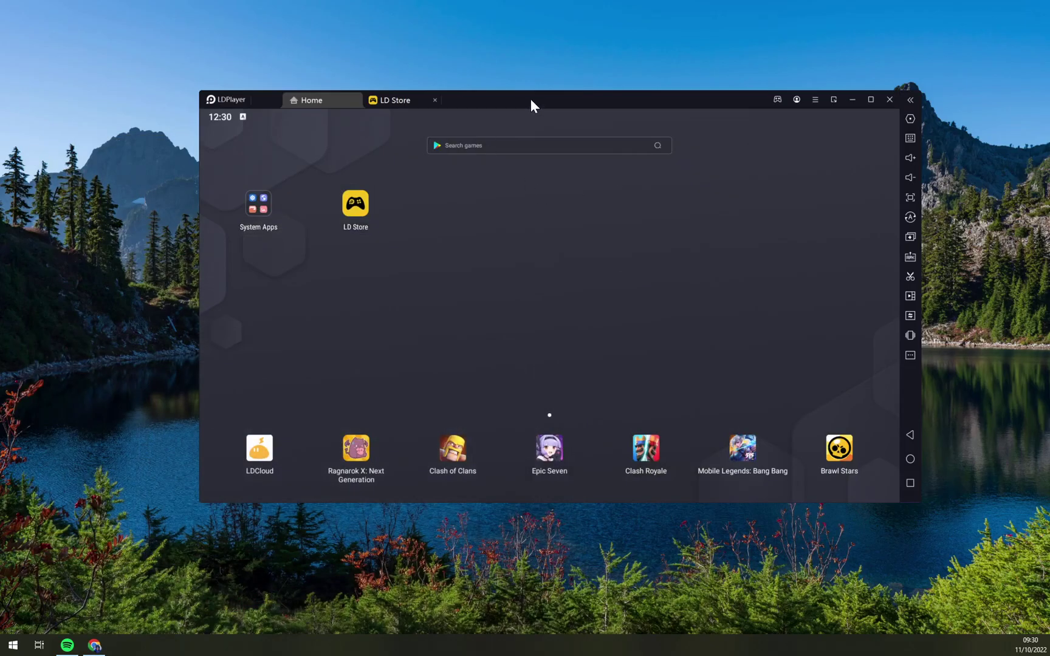
left_click_drag(531, 100, 490, 96)
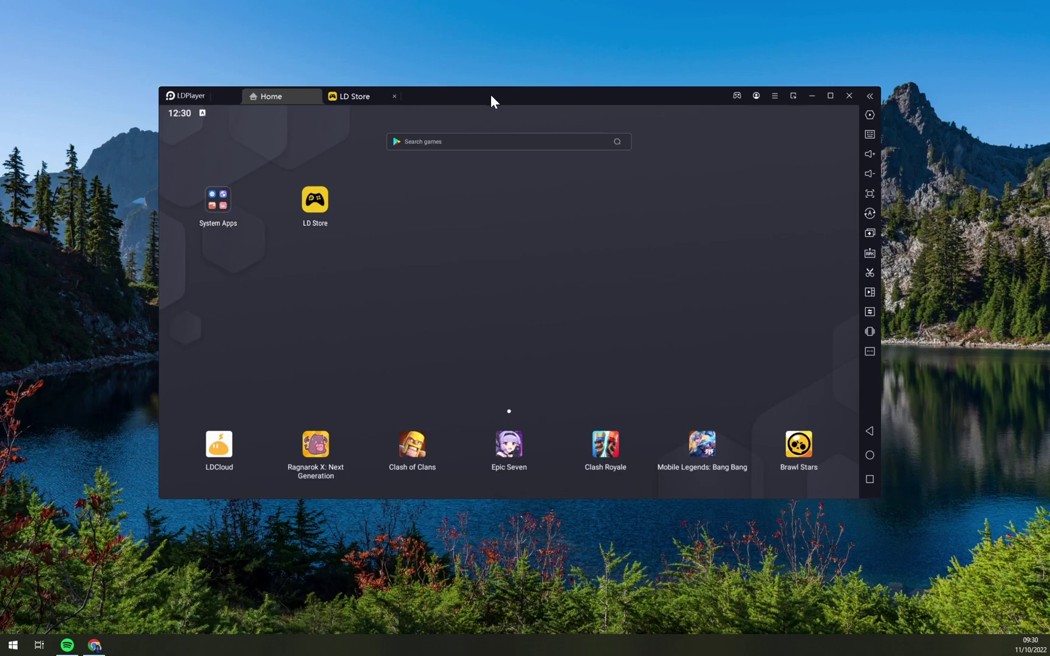
left_click_drag(490, 94, 511, 90)
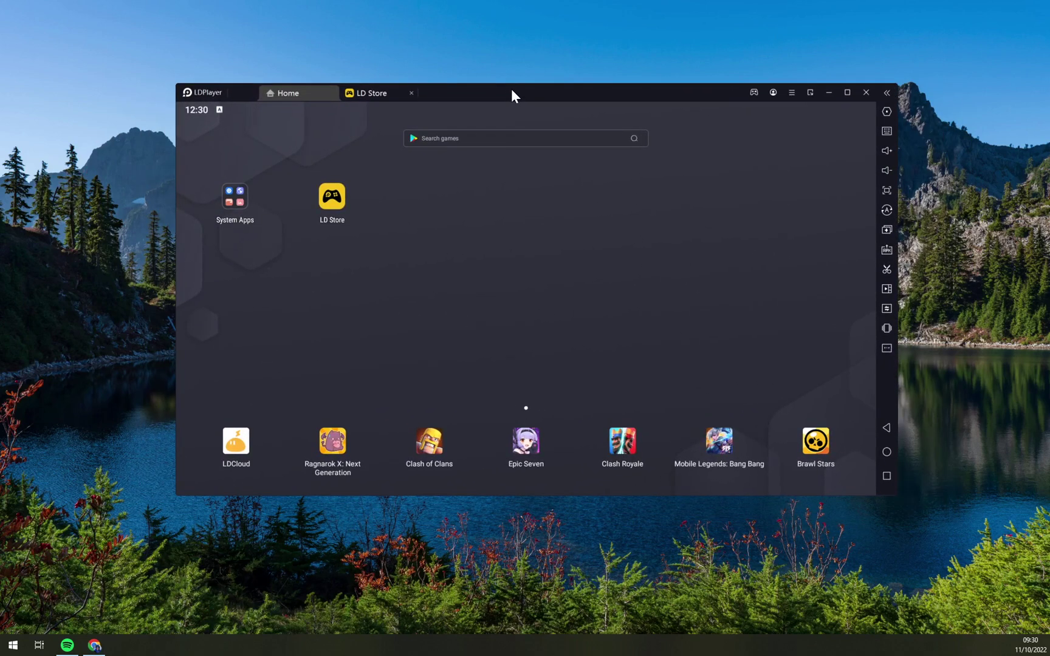
Step: Launch the Play Store from the System Apps folder on the LDPlayer home screen
left_click(242, 189)
left_click(403, 302)
left_click(245, 197)
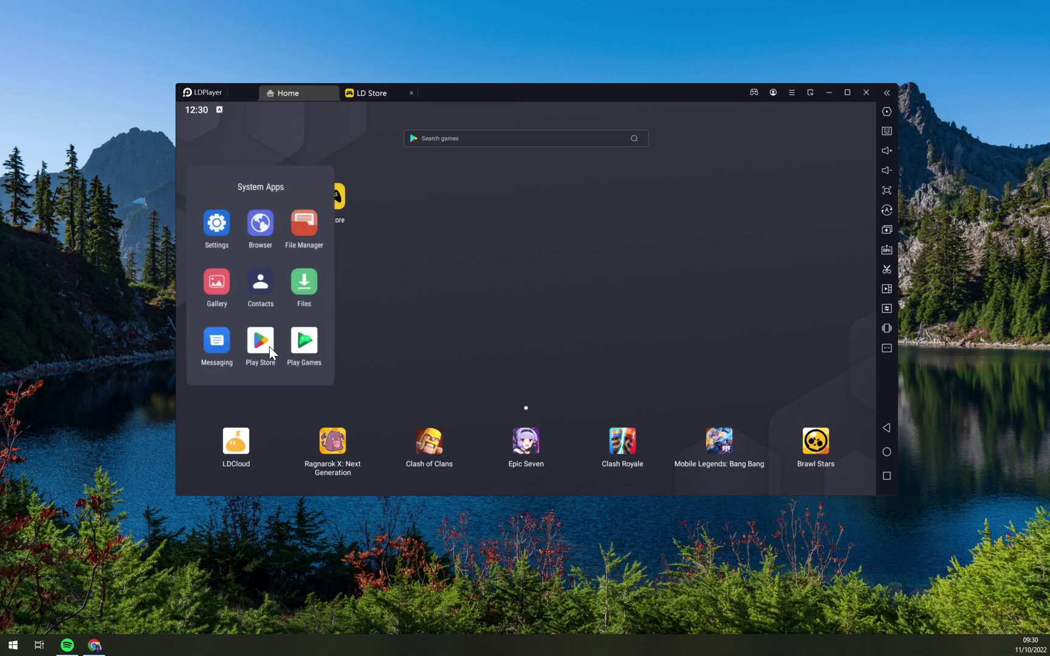
left_click(269, 350)
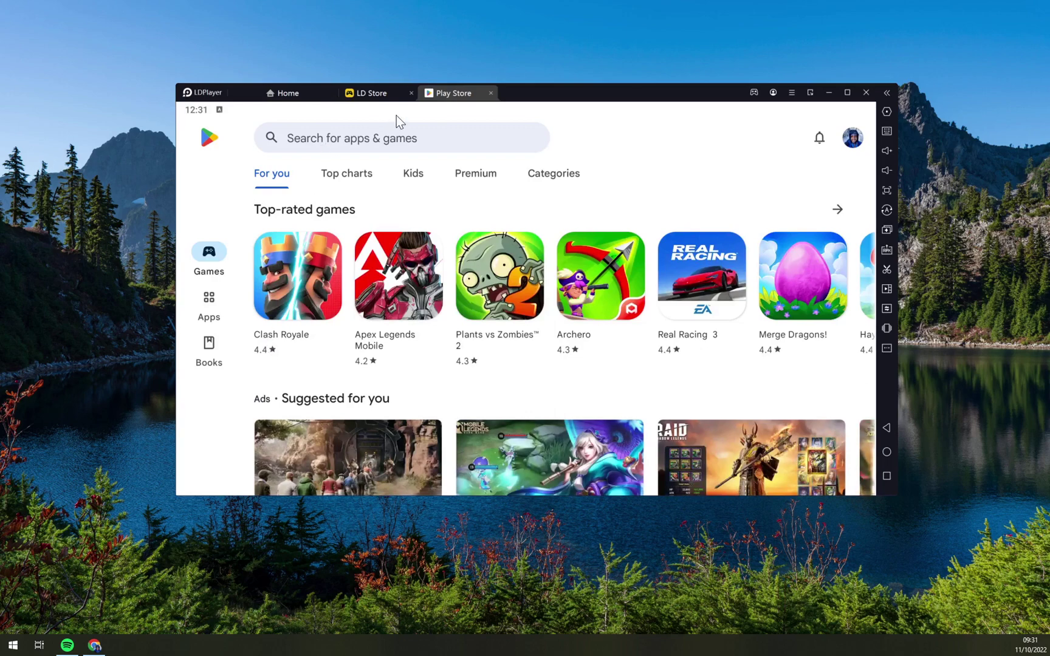
Step: Search the Play Store for "MICO"
left_click(400, 147)
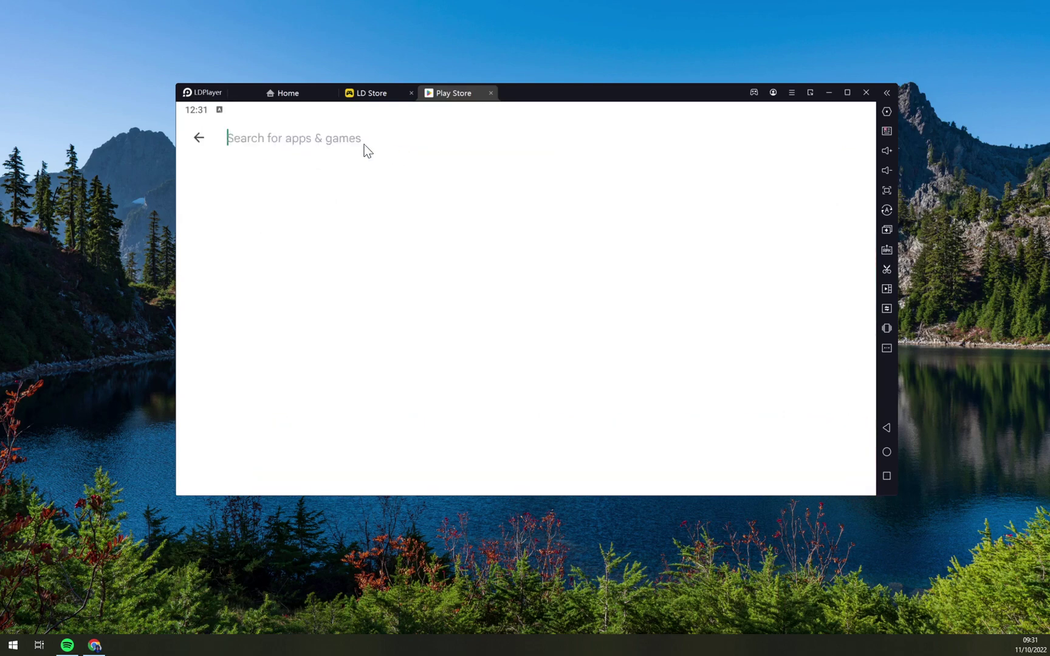
type("MICO")
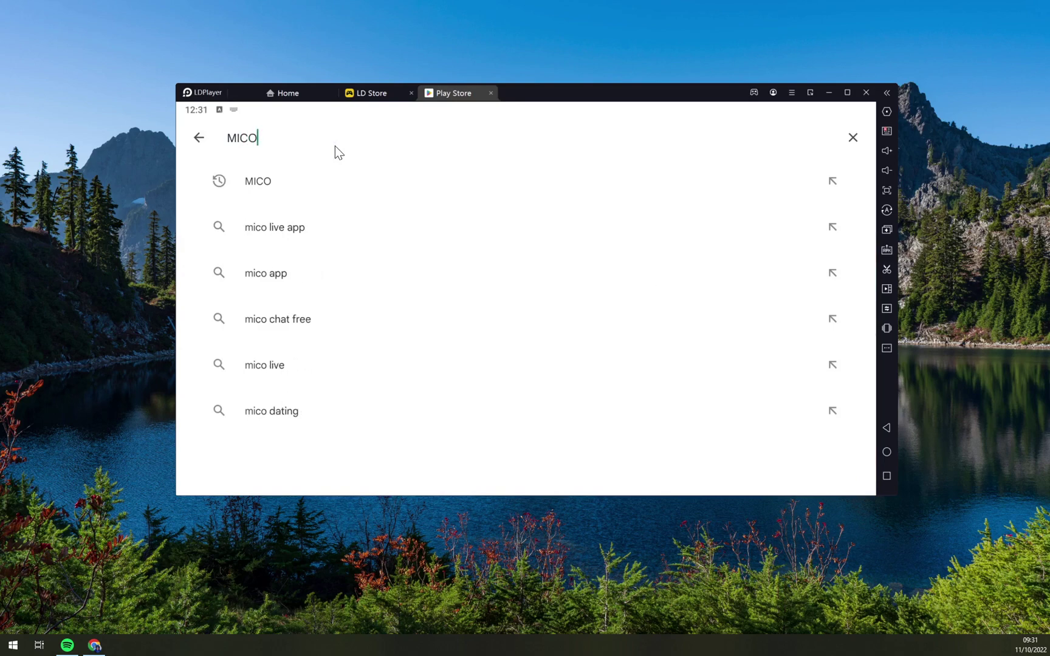
key("Return")
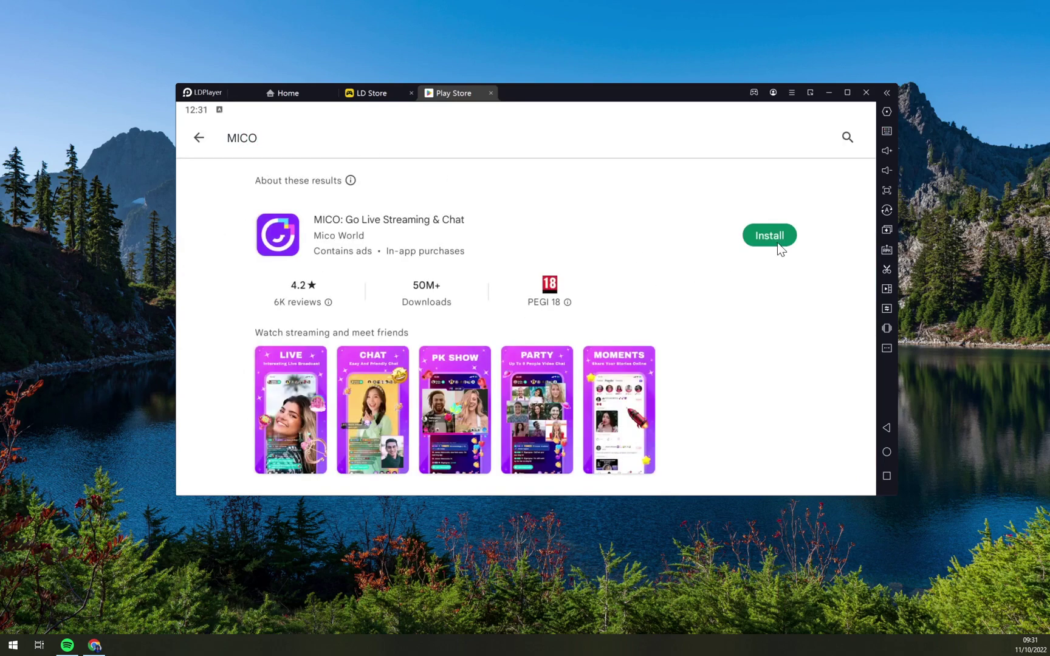
Step: Install MICO: Go Live Streaming & Chat from the search results and open it
left_click(778, 243)
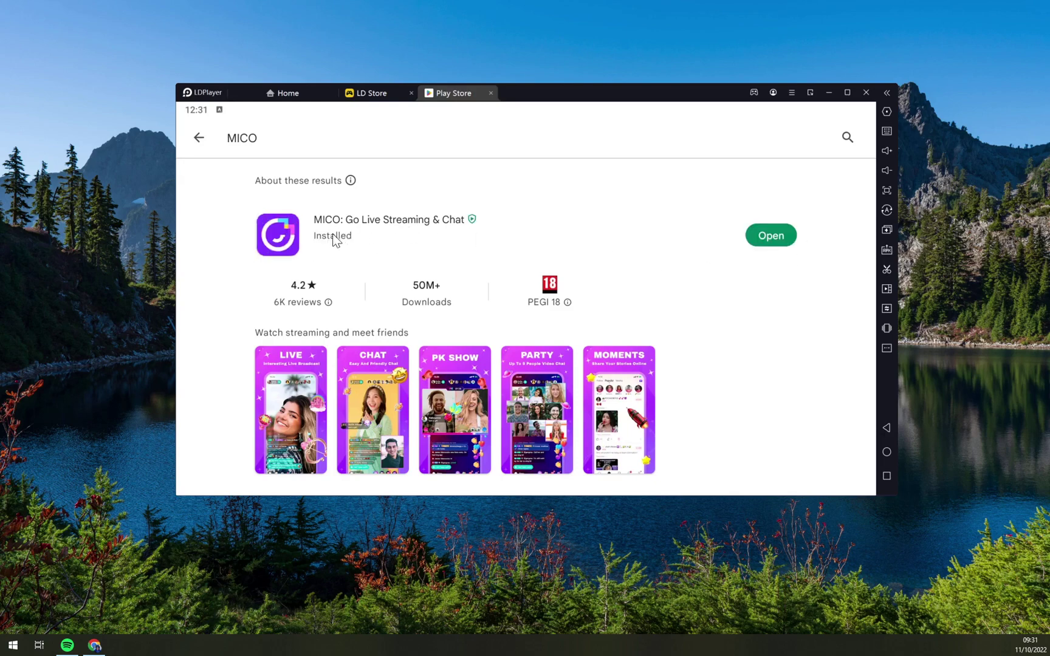
left_click(770, 238)
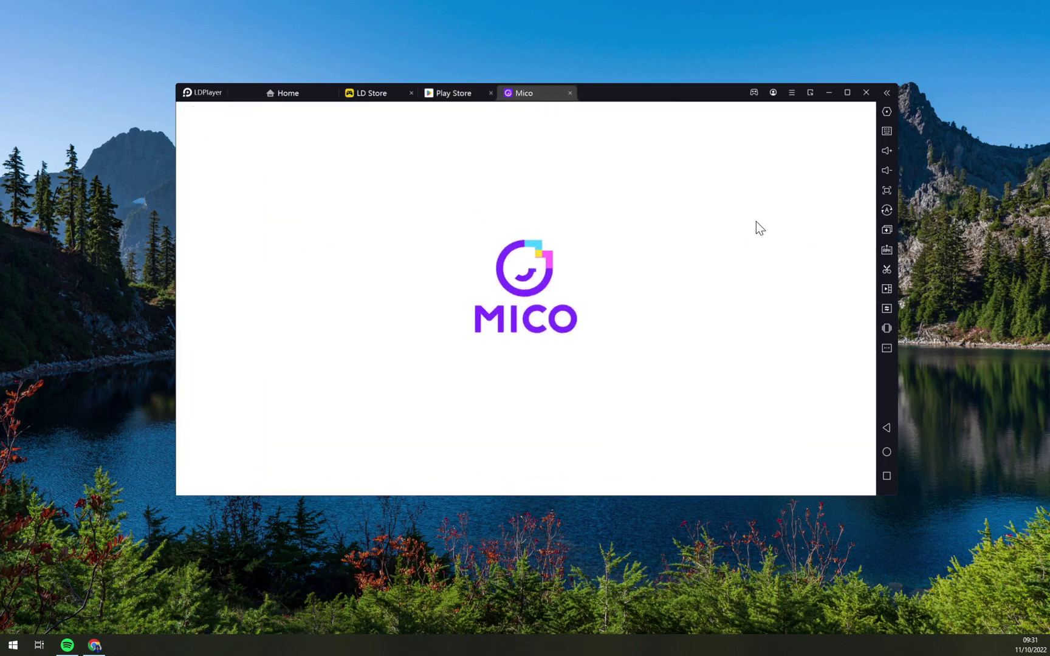